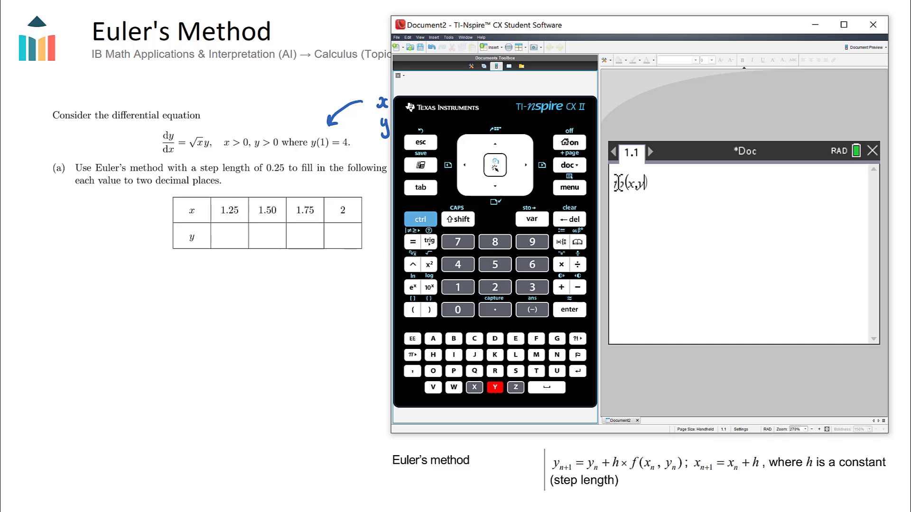
Step: Define fp(x,y):=√x·y on the calculator page and confirm it with Done
click(616, 184)
click(430, 312)
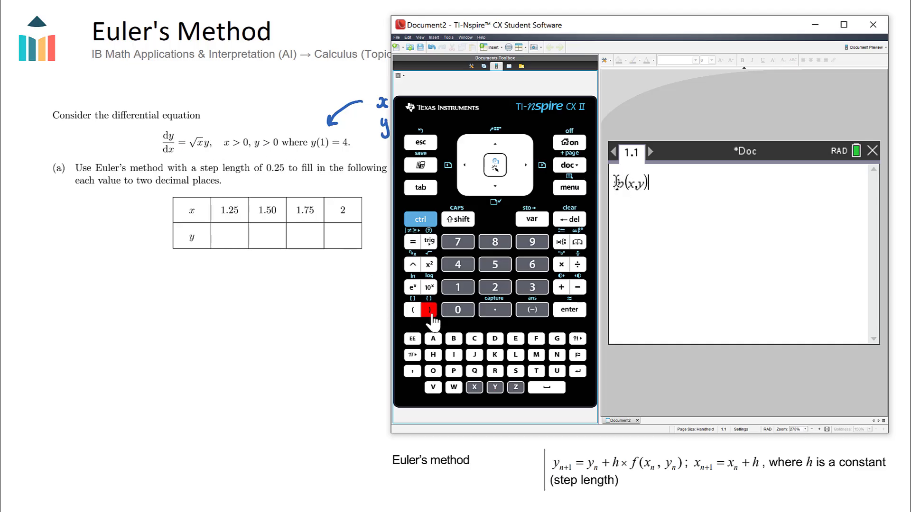
click(424, 220)
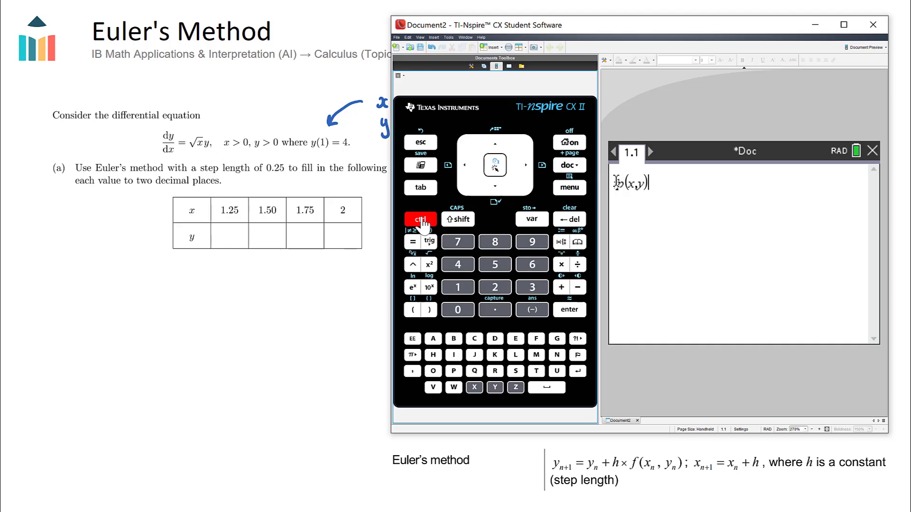
click(562, 243)
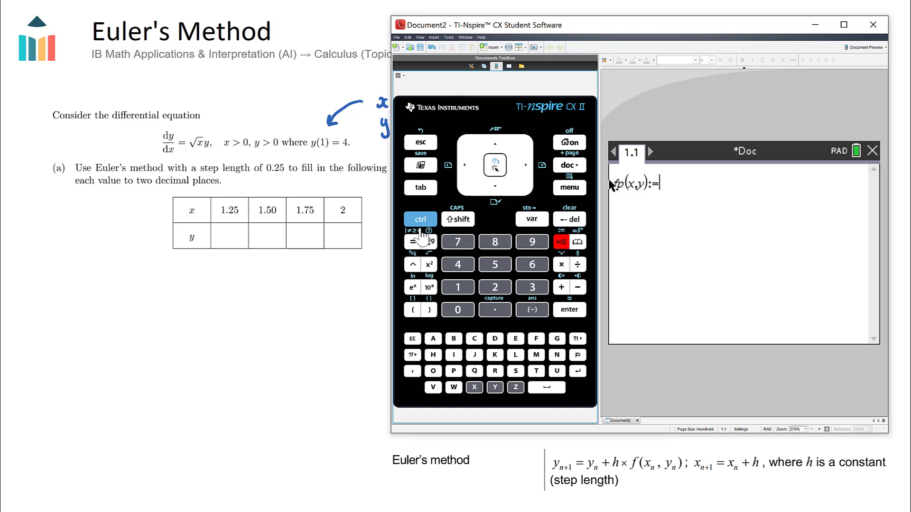
click(420, 221)
click(429, 264)
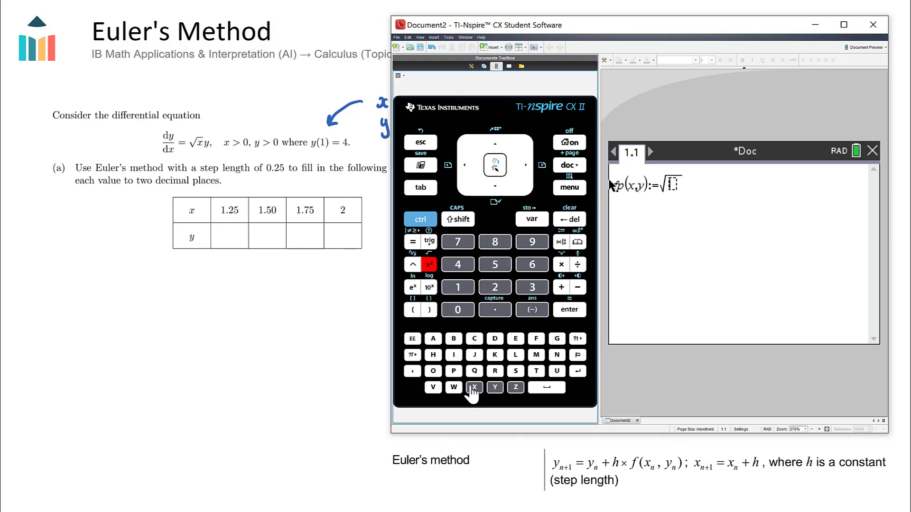
text(x)
key(Right)
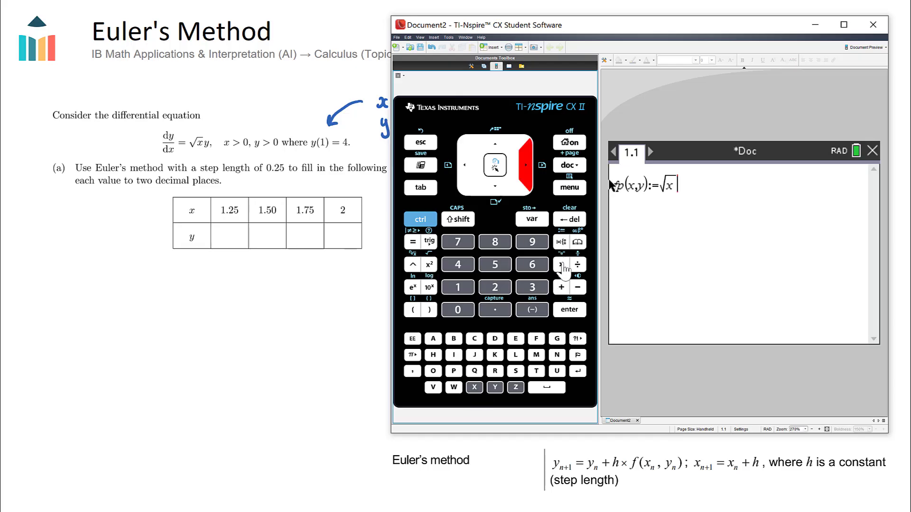
text(*)
click(495, 387)
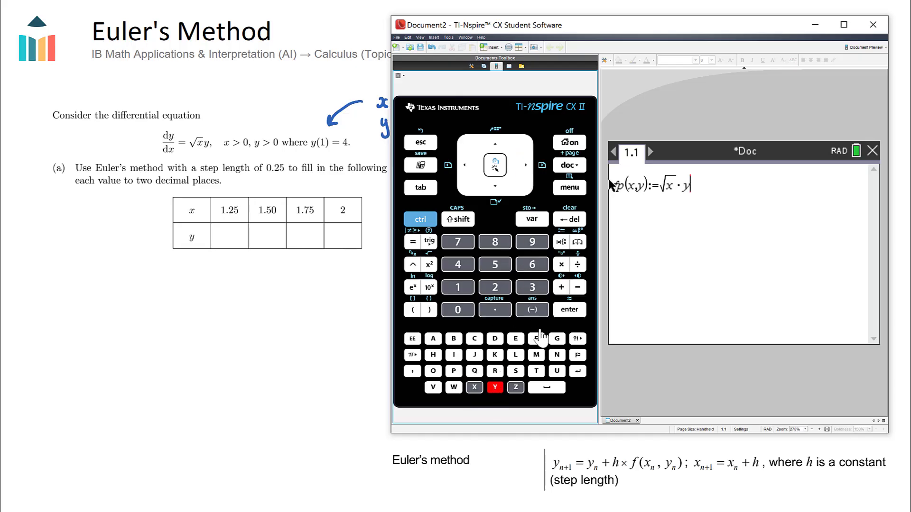
click(571, 313)
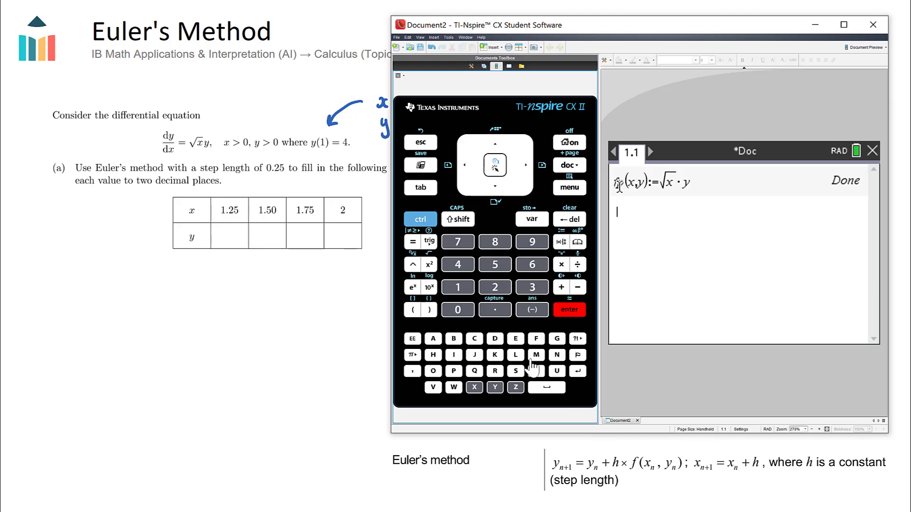
Step: Store h:=0.25 and insert a new Lists & Spreadsheet page 1.2
click(433, 355)
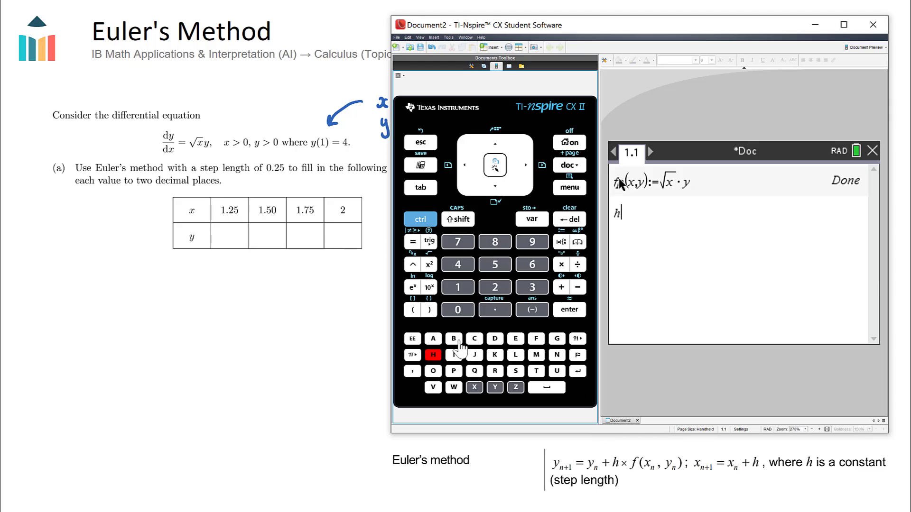
click(419, 221)
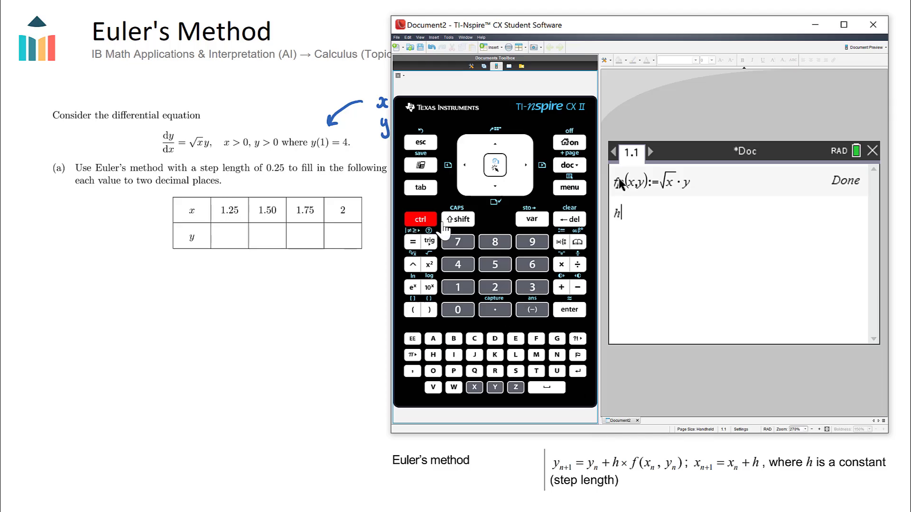
click(561, 242)
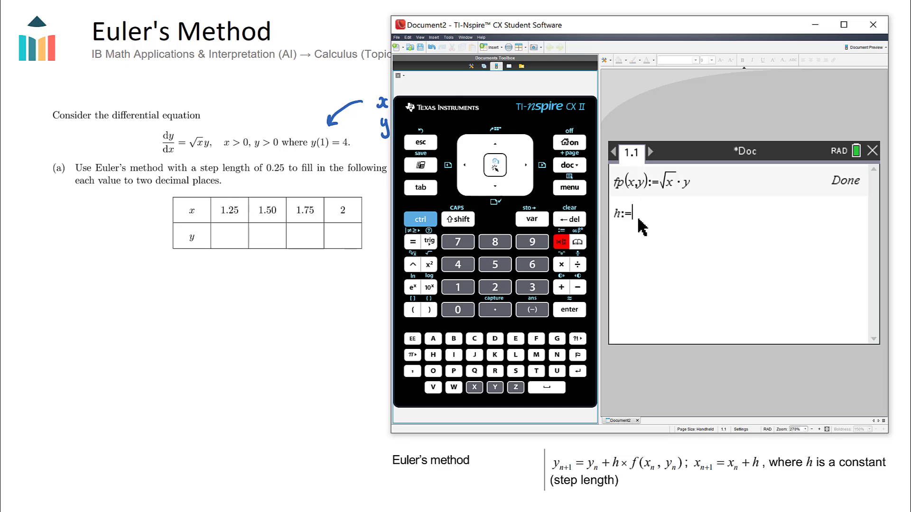
click(459, 311)
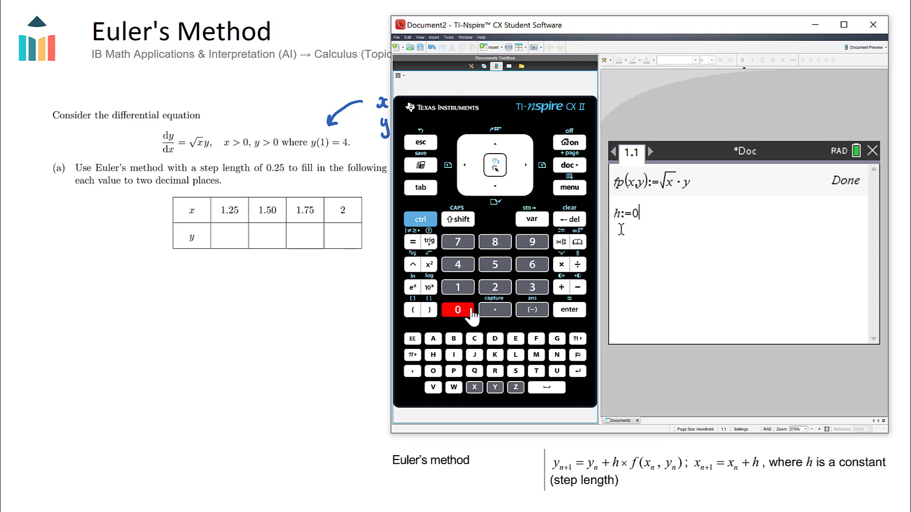
click(493, 311)
click(495, 287)
click(495, 264)
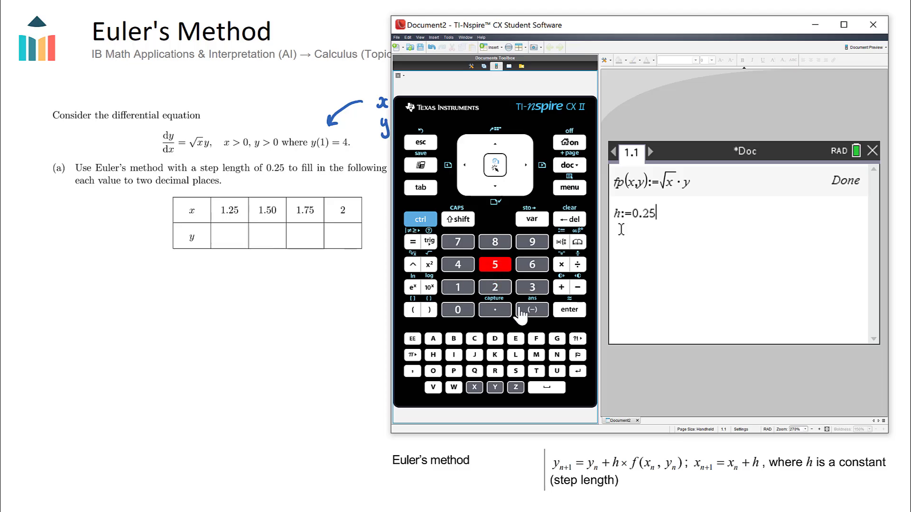
click(571, 313)
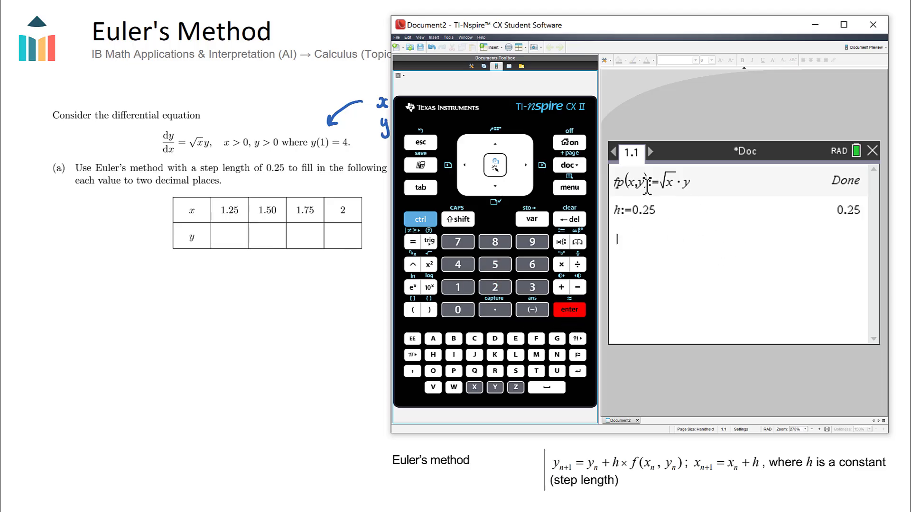
click(571, 146)
click(741, 306)
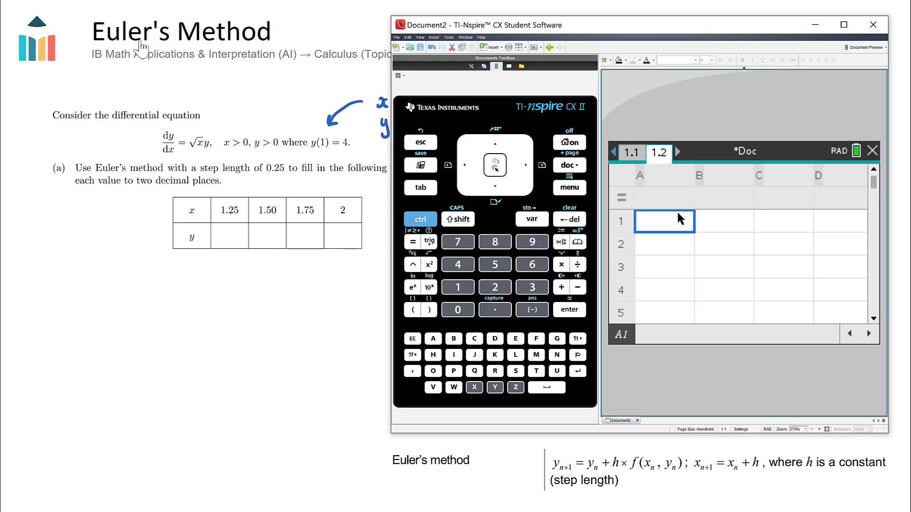
Step: Name columns A, B and C as n, xn and yn
click(663, 180)
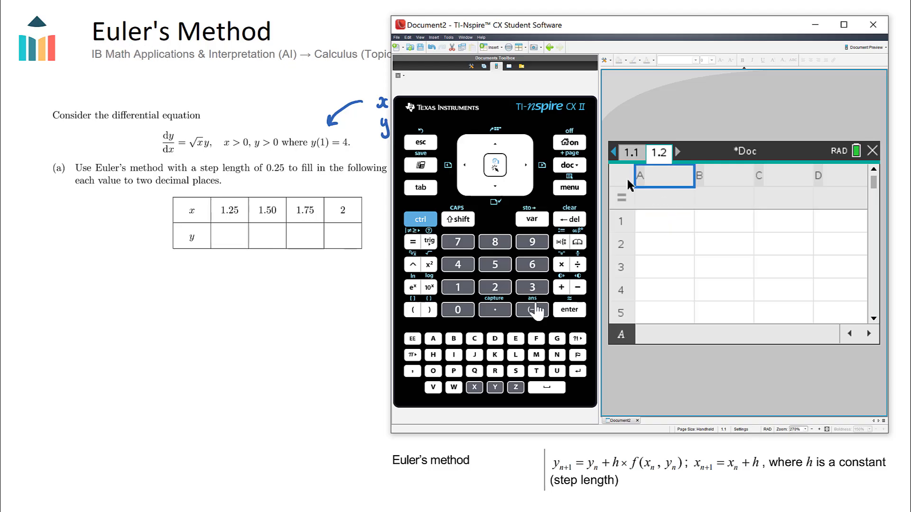
click(557, 355)
click(662, 233)
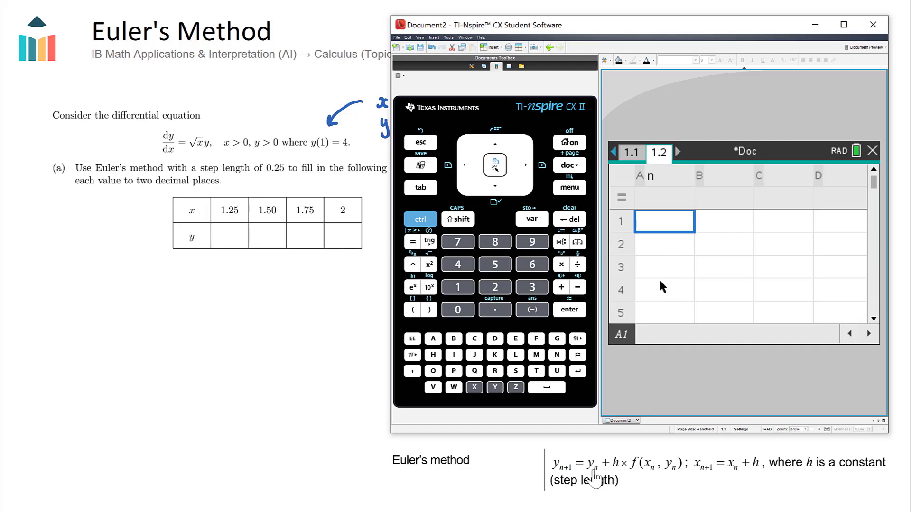
click(719, 180)
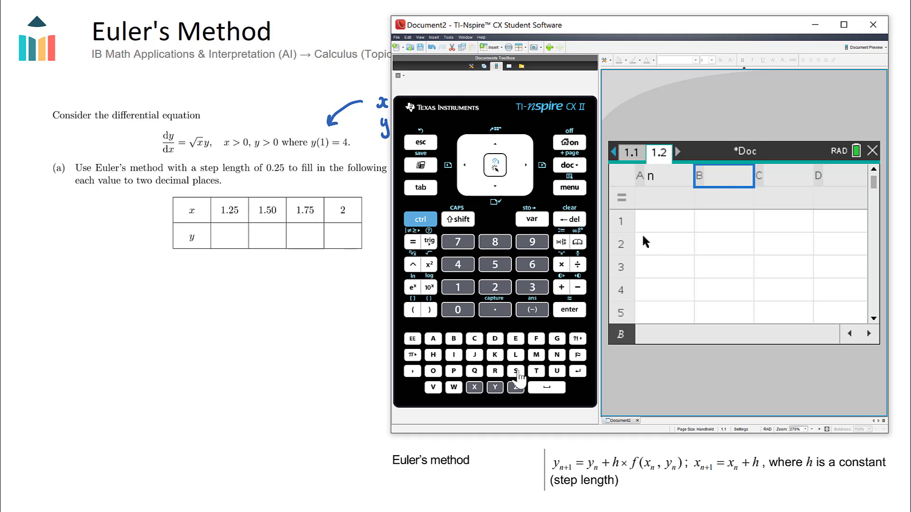
click(474, 387)
click(557, 357)
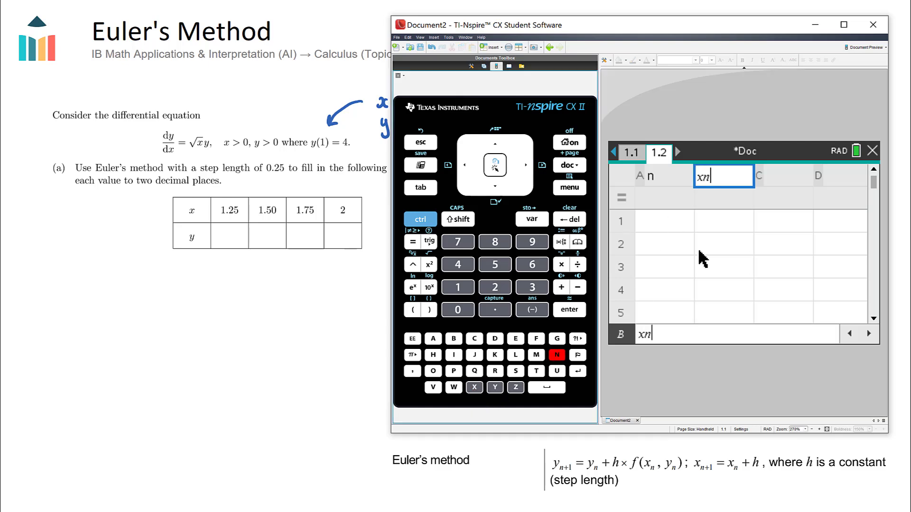
click(778, 177)
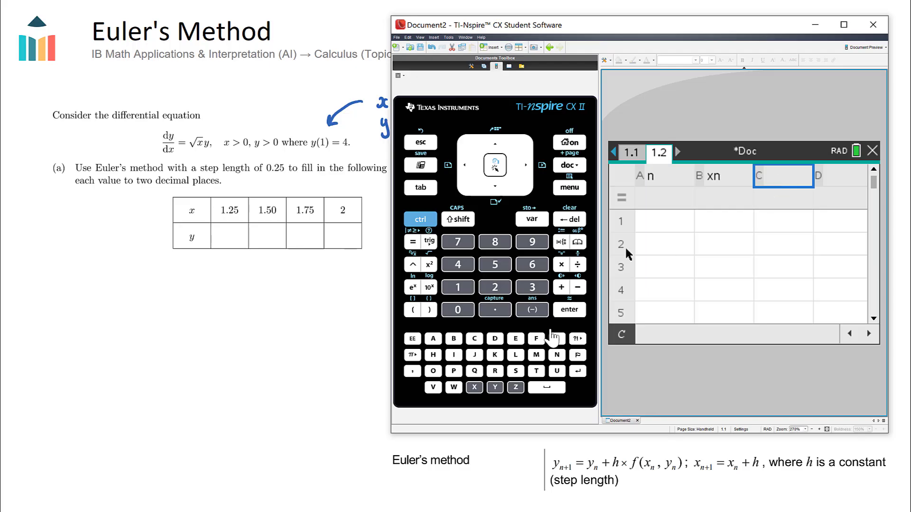
click(495, 388)
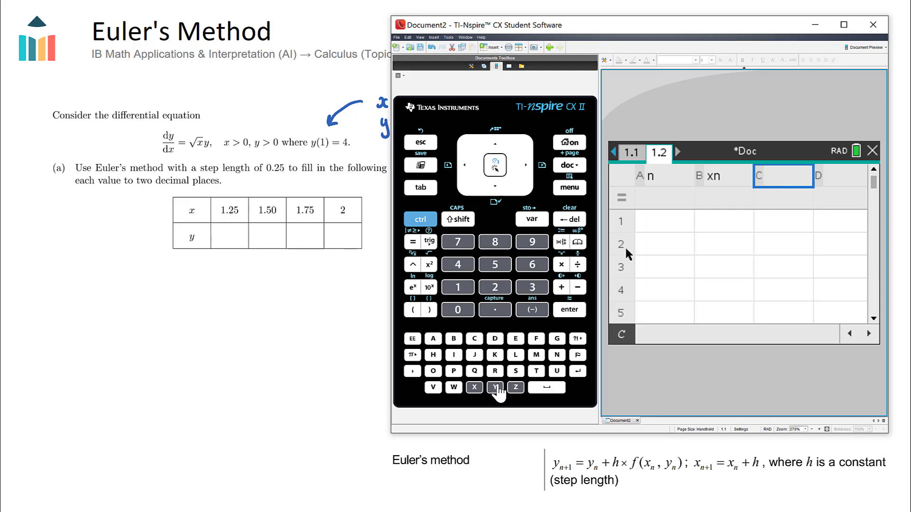
click(557, 355)
click(762, 245)
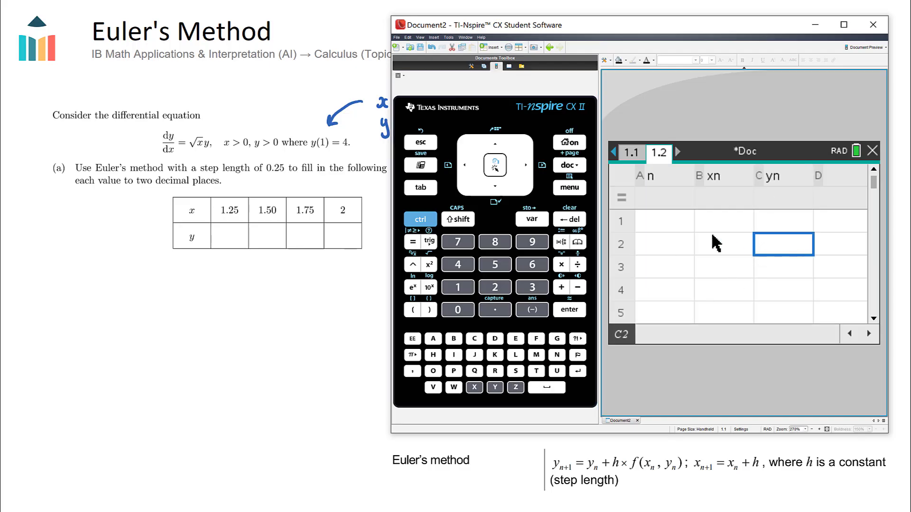
Step: Enter 0 in cell A1 as the first n value
click(673, 221)
click(457, 310)
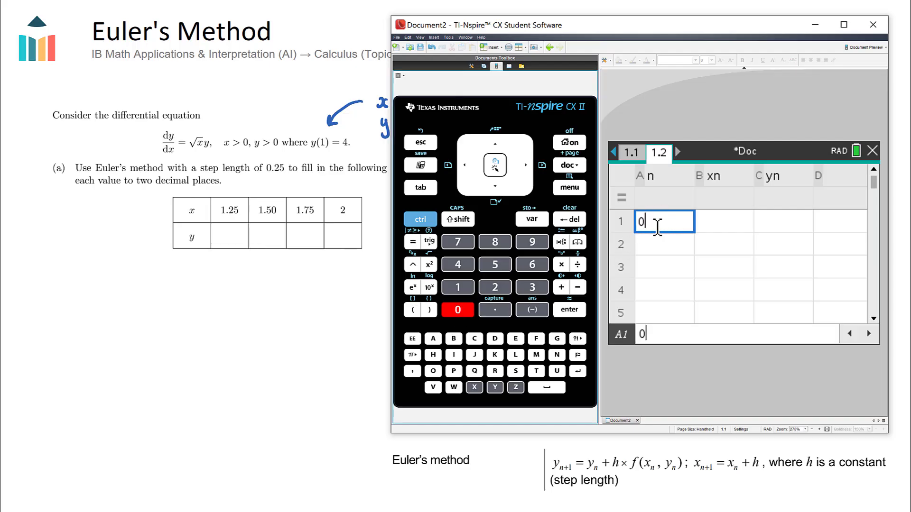
click(569, 309)
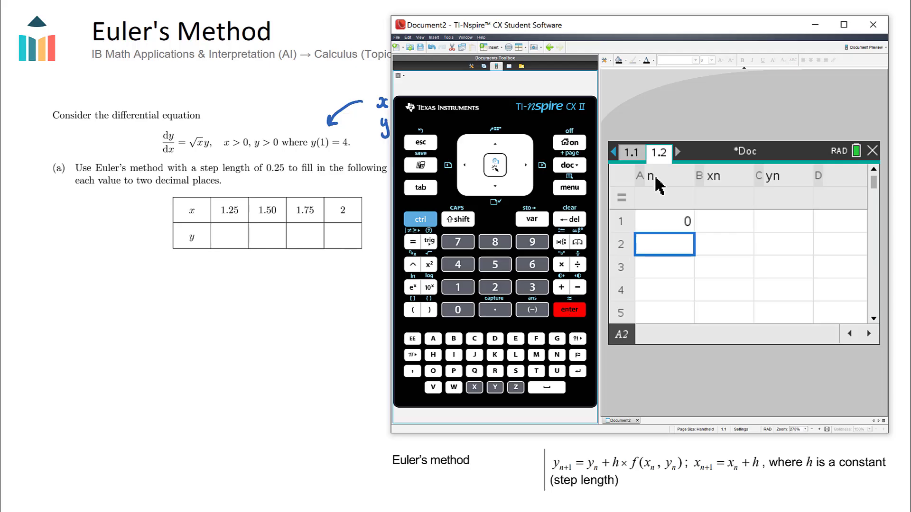
click(678, 228)
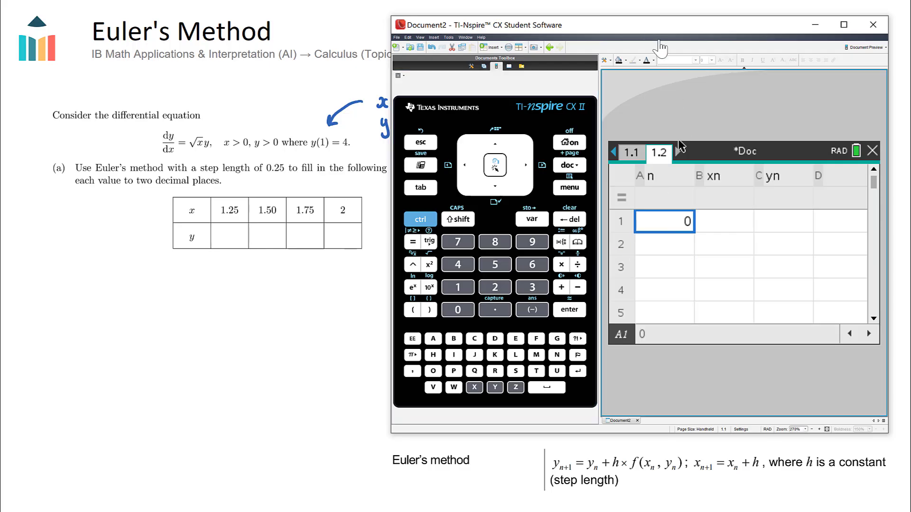
Step: Enter 1 in B1 and 4 in C1 as the starting x and y values
click(719, 222)
key(Right)
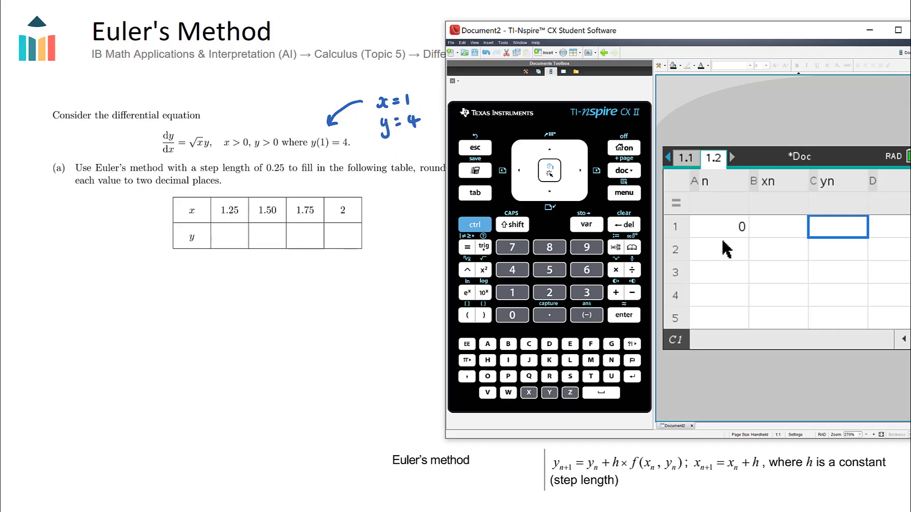
click(771, 232)
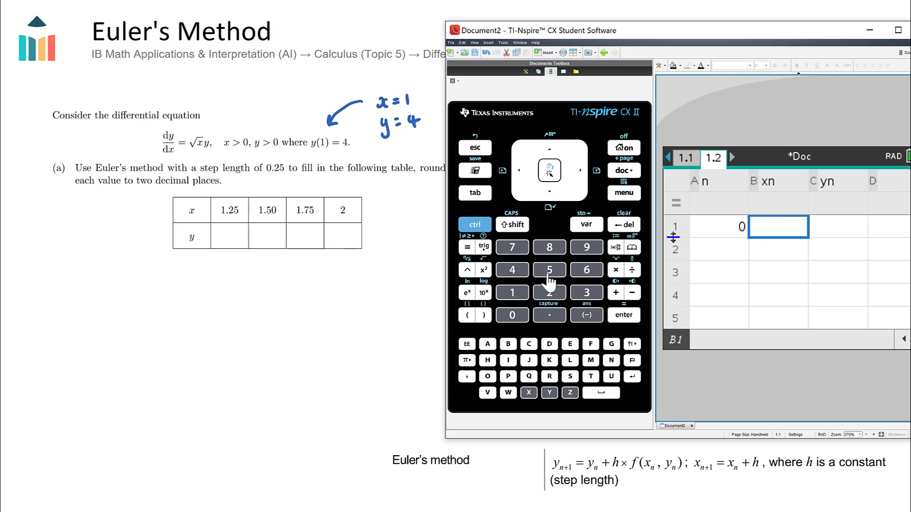
click(512, 295)
click(840, 225)
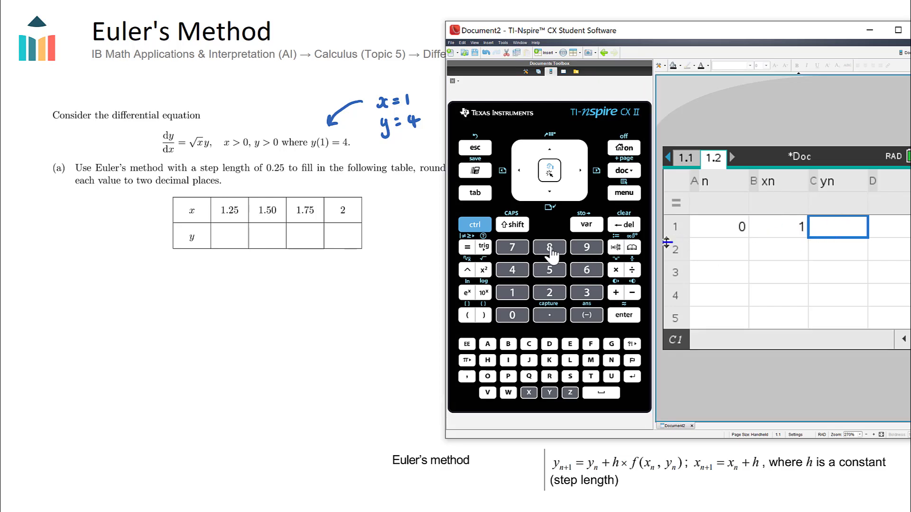
click(513, 271)
key(Return)
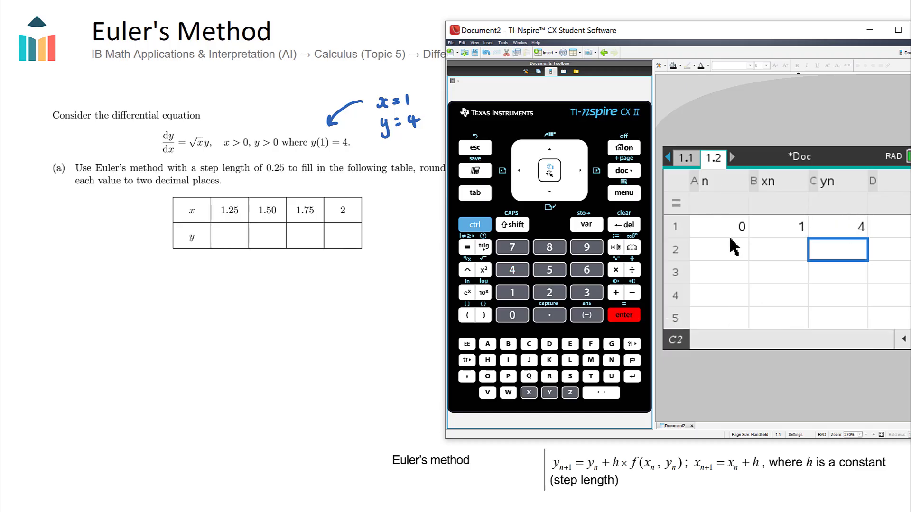
click(702, 182)
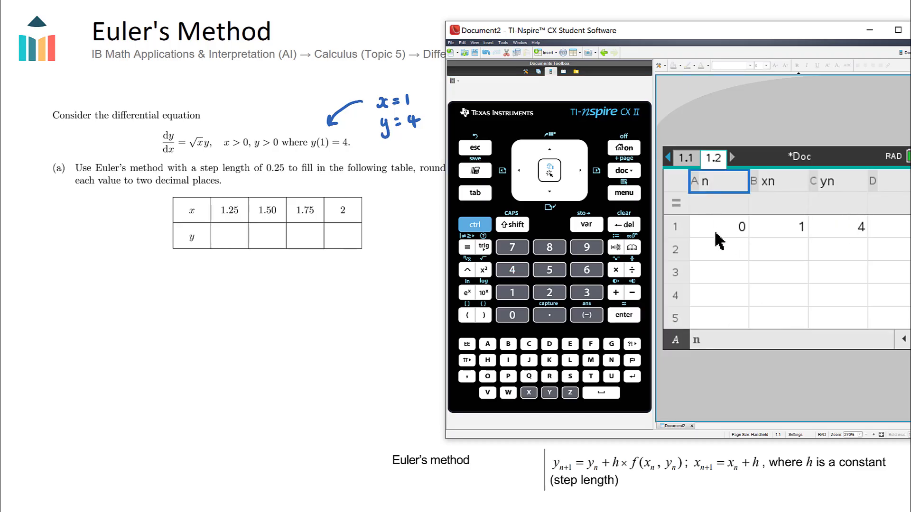
click(717, 232)
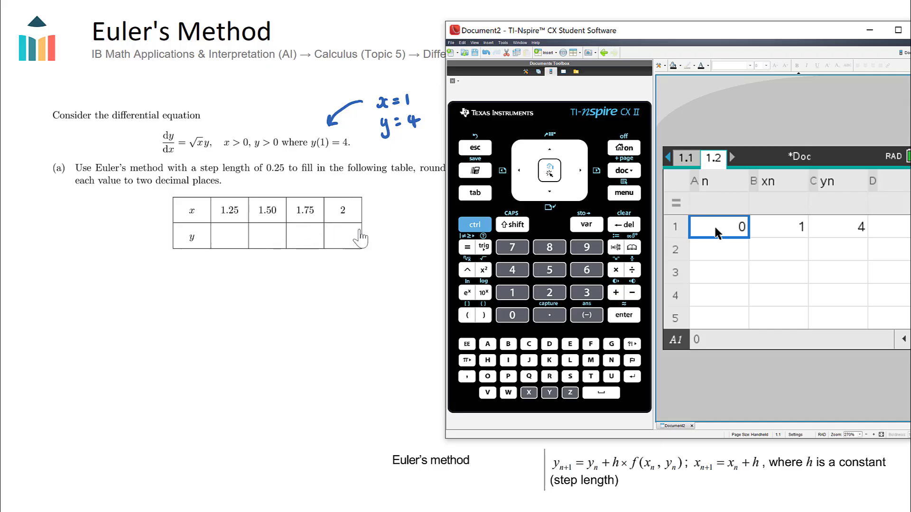
Step: Enter 1, 2, 3 and 4 in cells A2 to A5
click(712, 254)
click(513, 292)
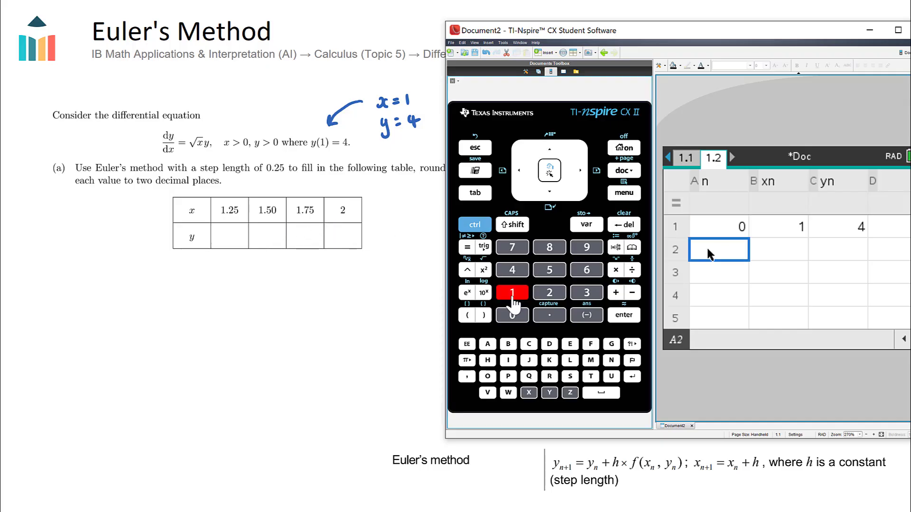
click(624, 315)
click(549, 293)
click(624, 315)
click(587, 293)
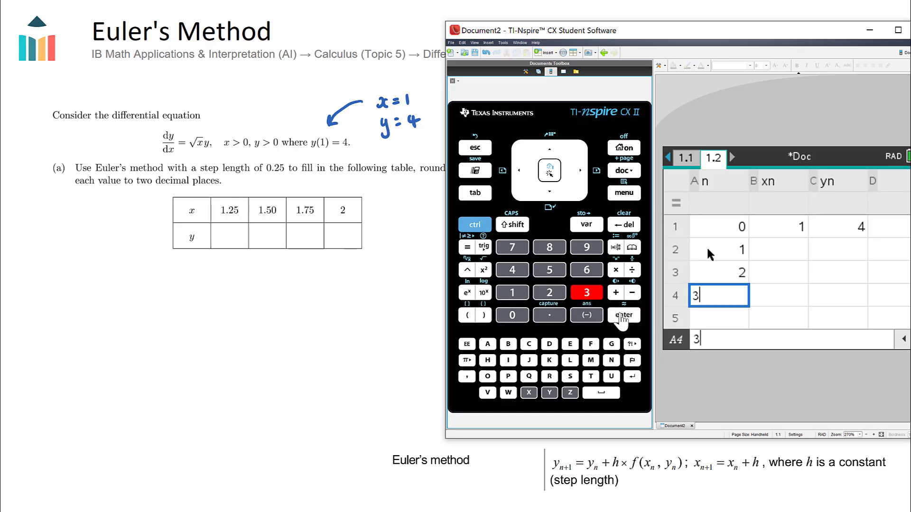
click(624, 315)
click(512, 270)
click(610, 314)
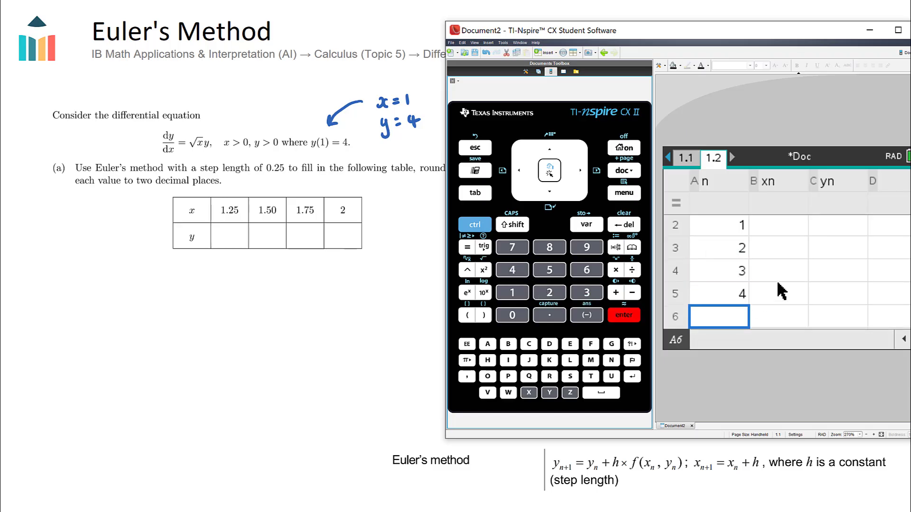
Step: Move the selection into the xn column and down from B2 to the last xn cell
click(778, 227)
key(Up)
key(Up)
click(782, 252)
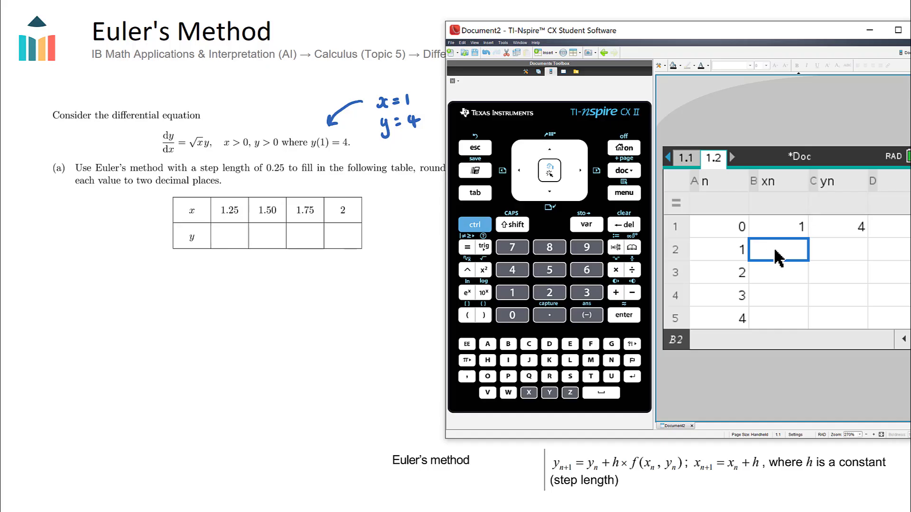
click(777, 274)
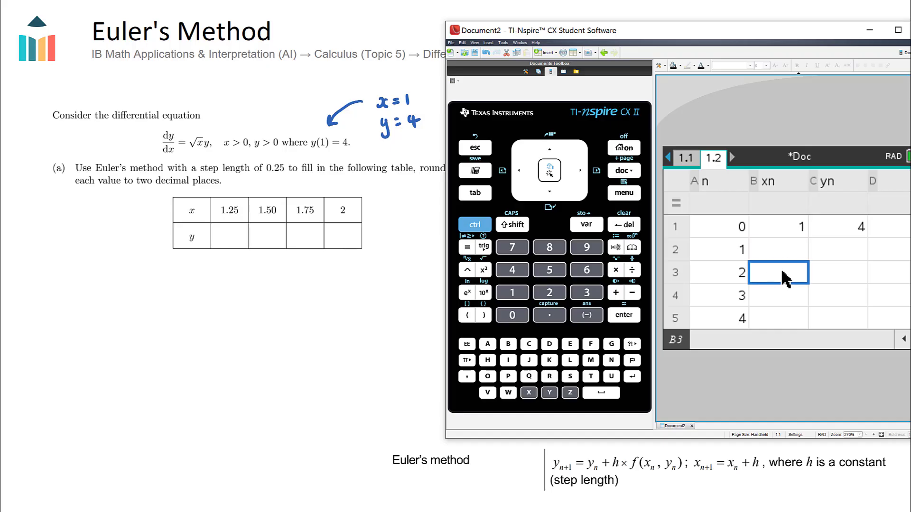
click(779, 297)
click(785, 324)
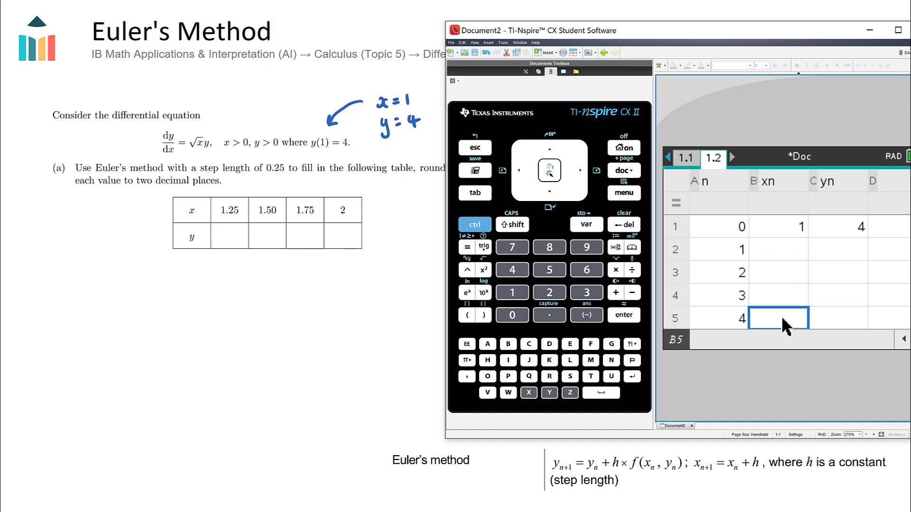
Step: Enter the formula =b1+h in cell B2, giving 1.25
click(778, 257)
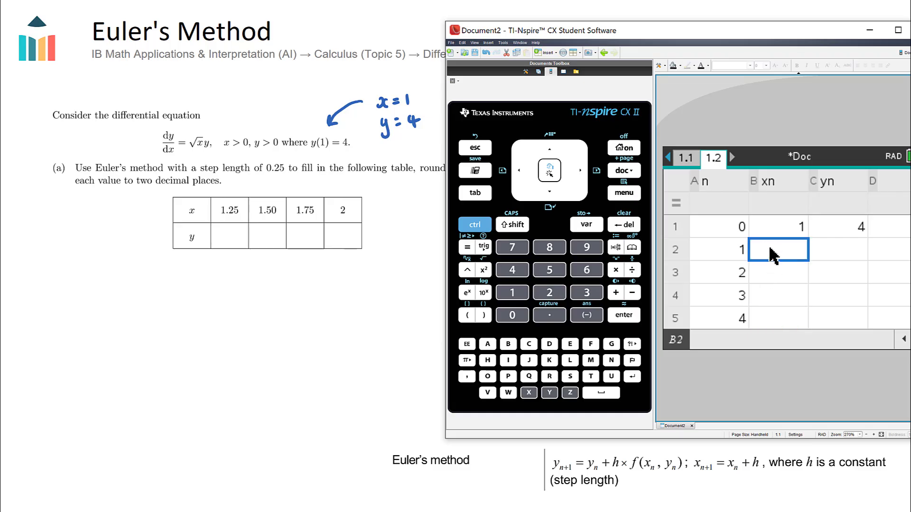
text(=)
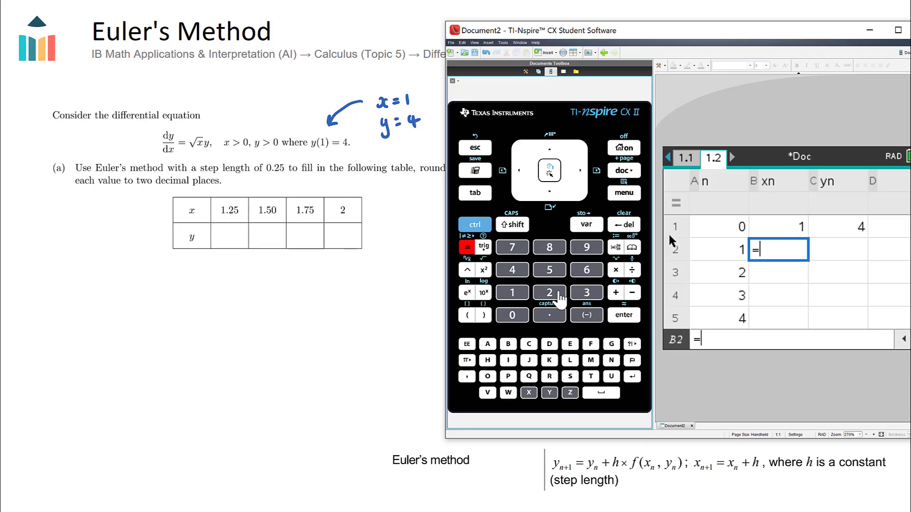
click(512, 346)
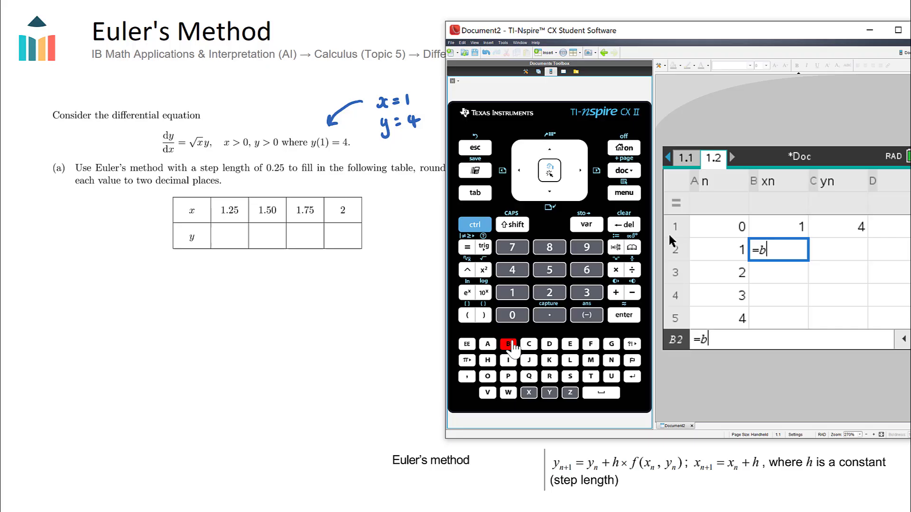
click(517, 294)
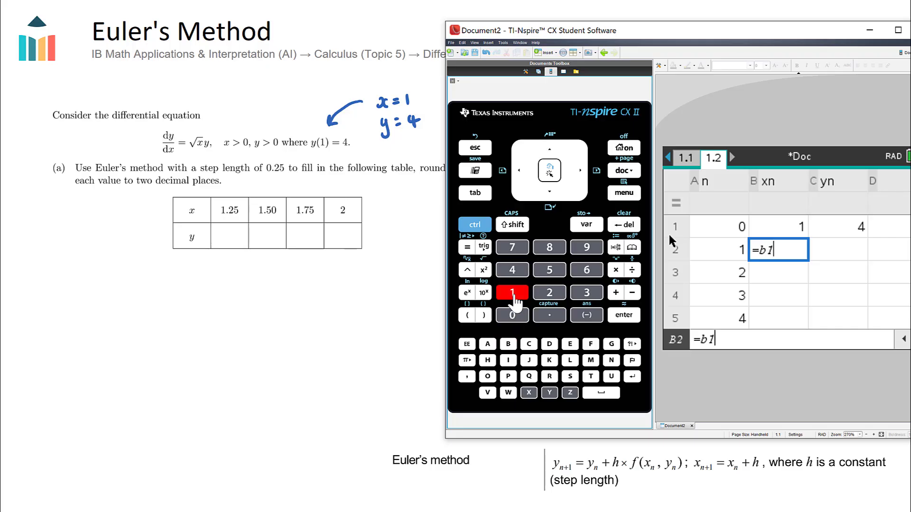
click(616, 293)
click(487, 361)
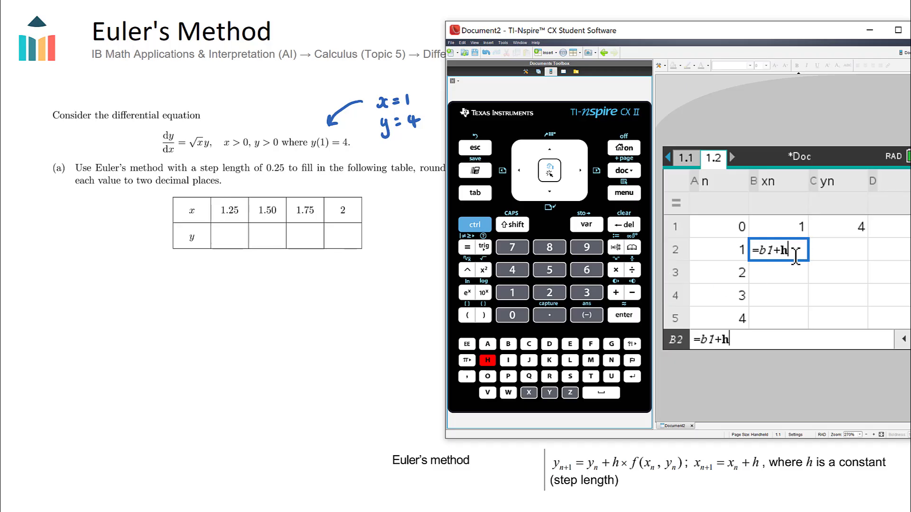
key(Return)
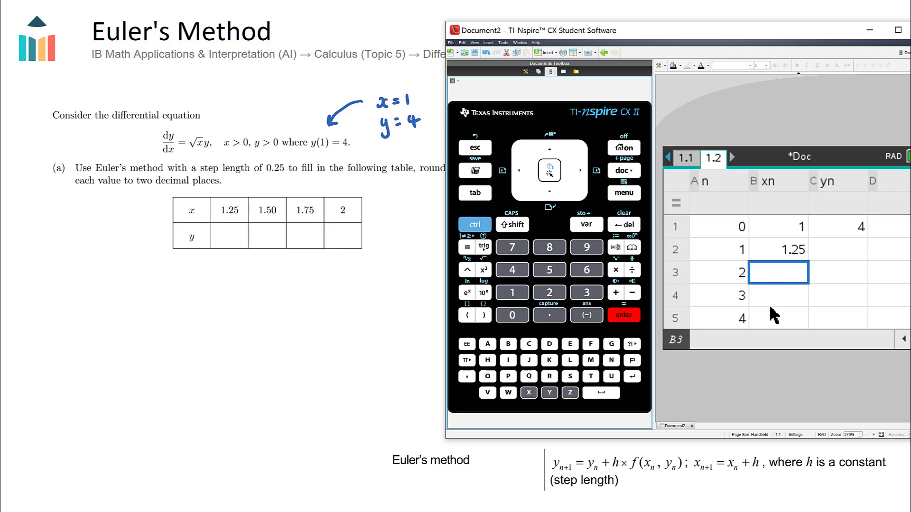
click(782, 256)
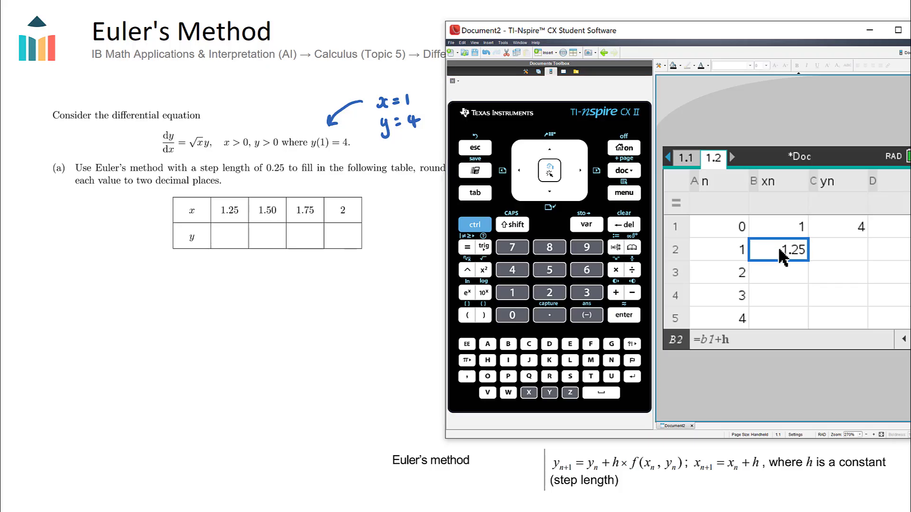
Step: Fill B2's formula down to B5, giving 1.25, 1.5, 1.75 and 2
click(624, 193)
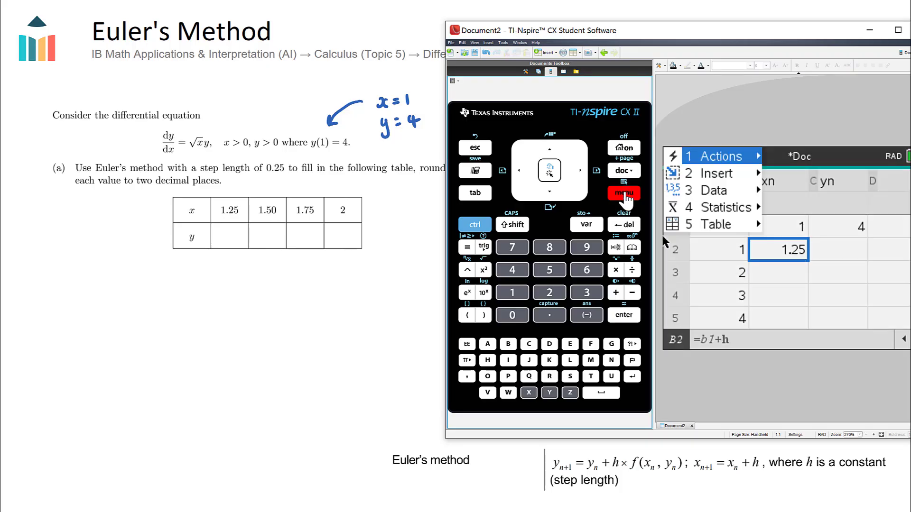
click(726, 191)
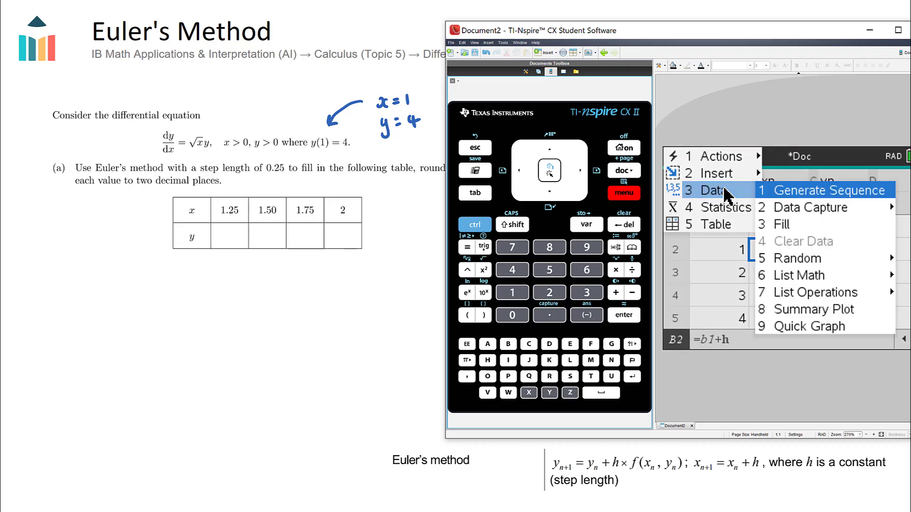
click(806, 224)
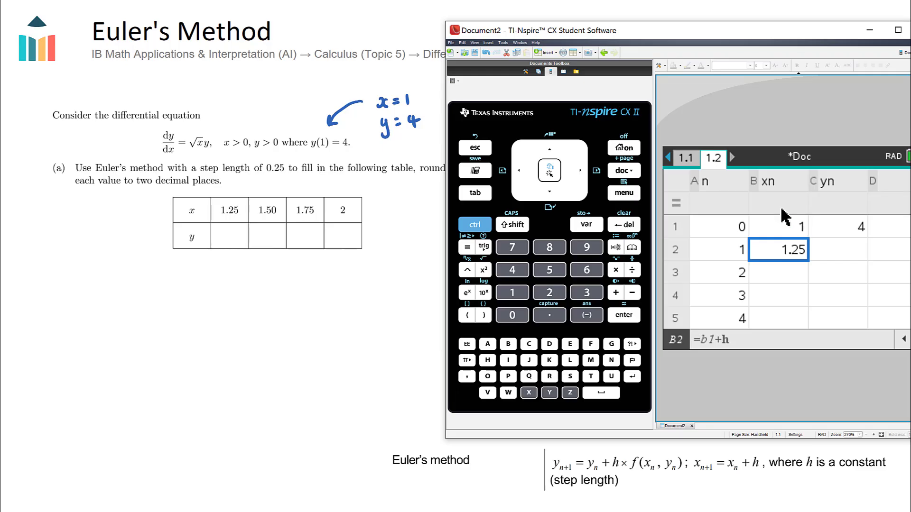
click(549, 194)
click(550, 194)
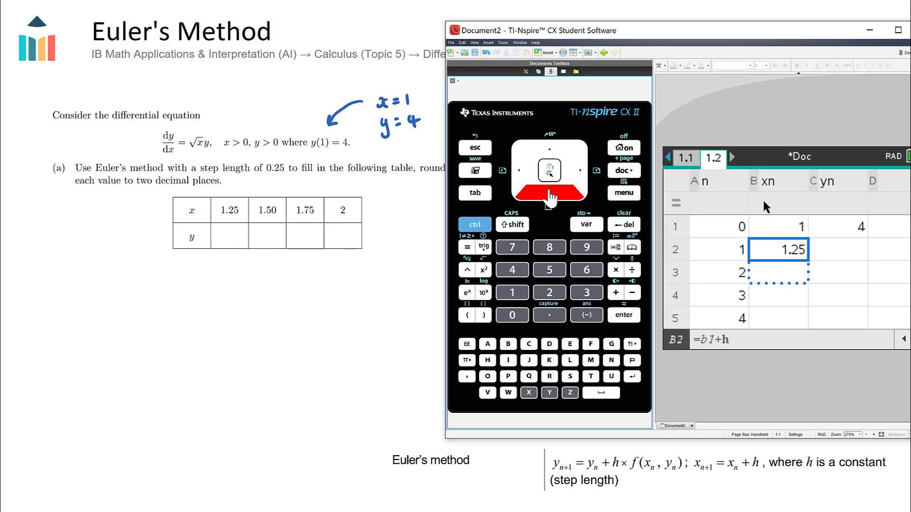
click(549, 193)
click(549, 194)
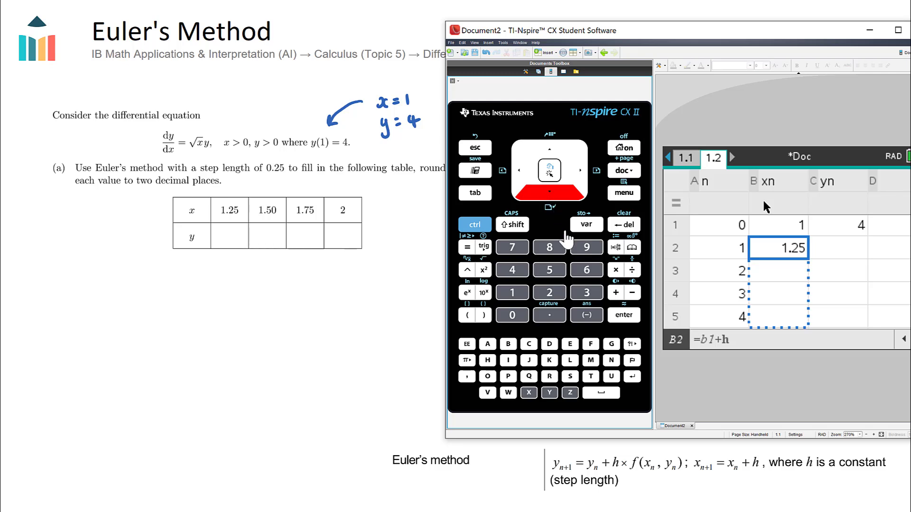
click(624, 315)
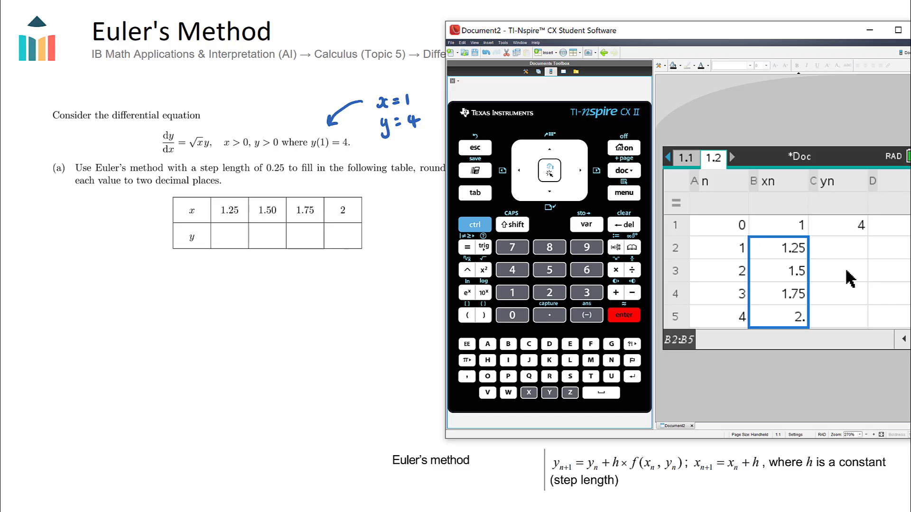
click(844, 250)
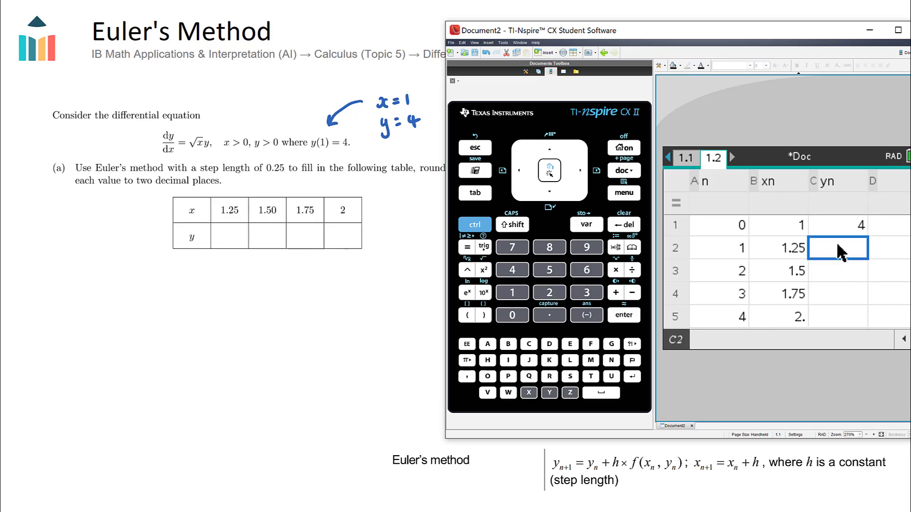
Step: Type =c1+h· into cell C2 and bring up the stored variables list
text(=)
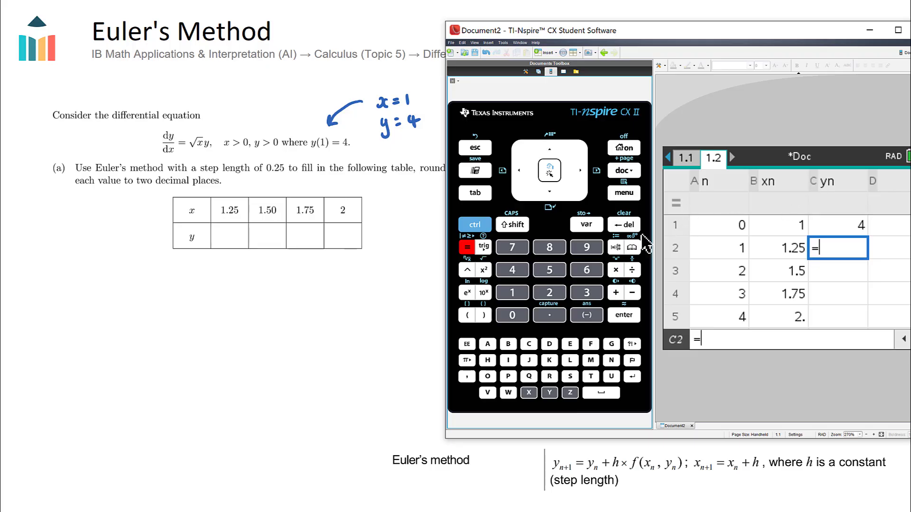
click(529, 345)
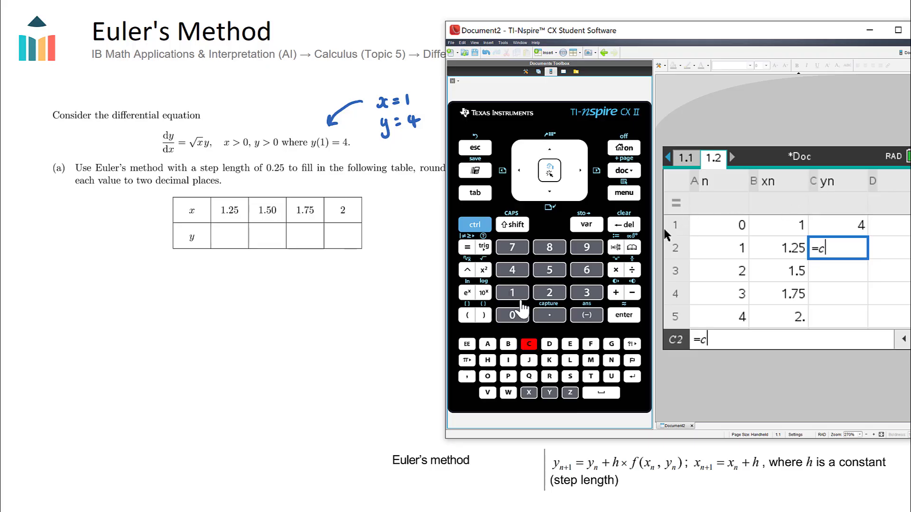
click(517, 294)
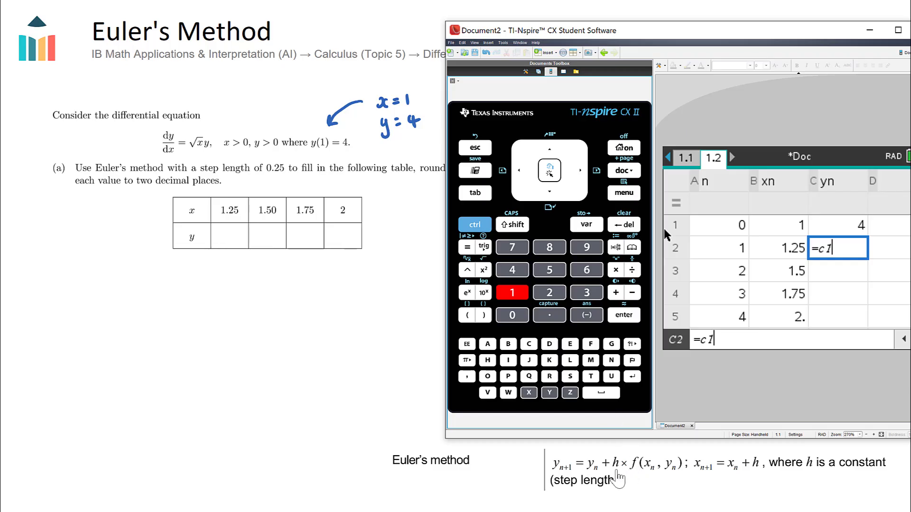
click(615, 292)
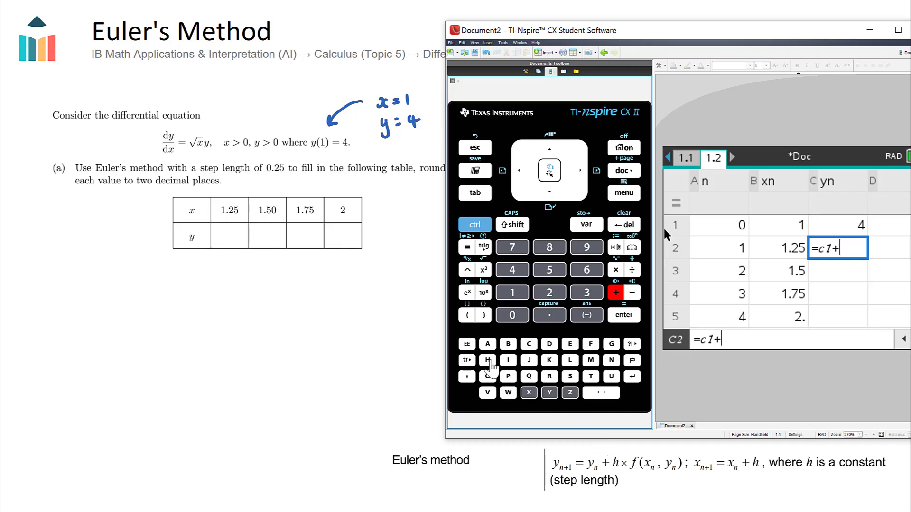
click(489, 362)
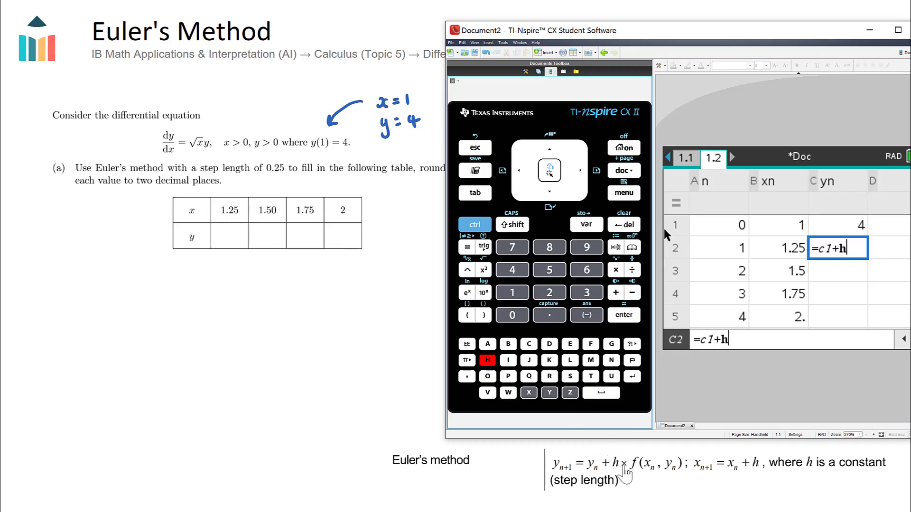
click(616, 270)
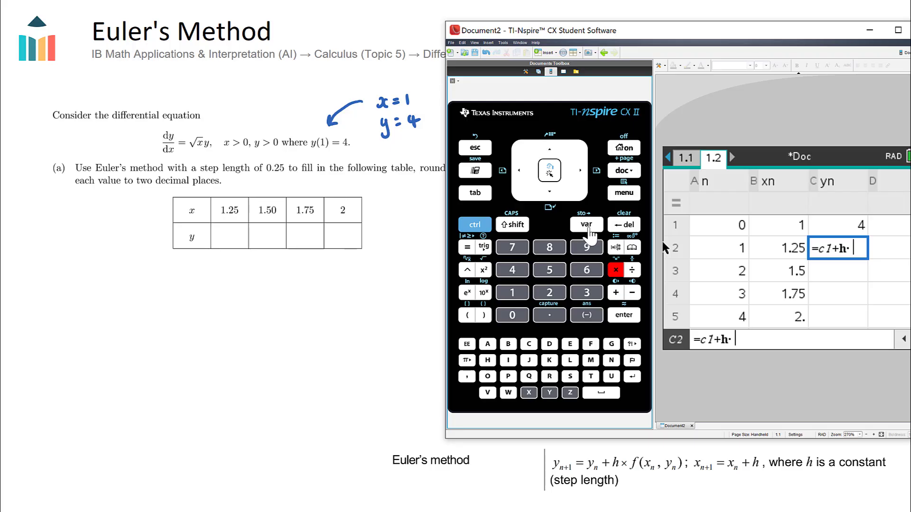
click(587, 227)
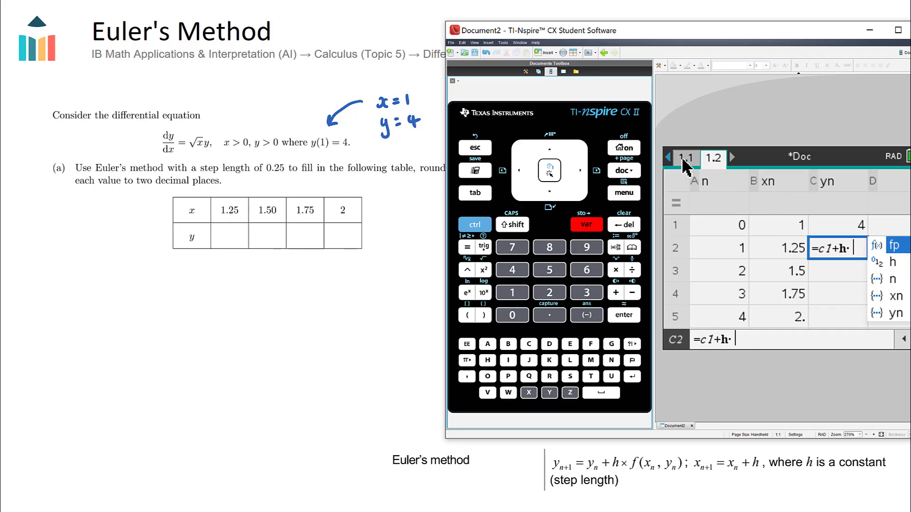
Step: Complete C2 as =c1+h·fp(b1,c1), giving yn = 5
click(894, 245)
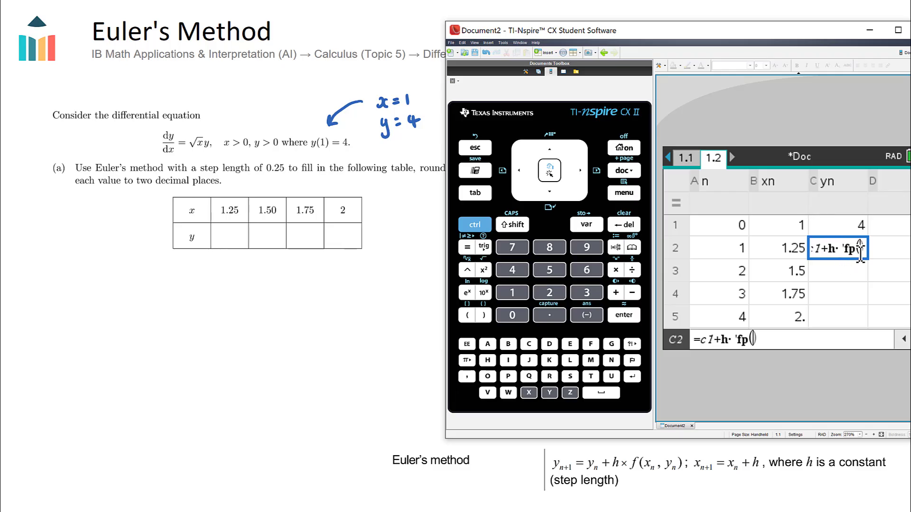
click(509, 345)
click(514, 293)
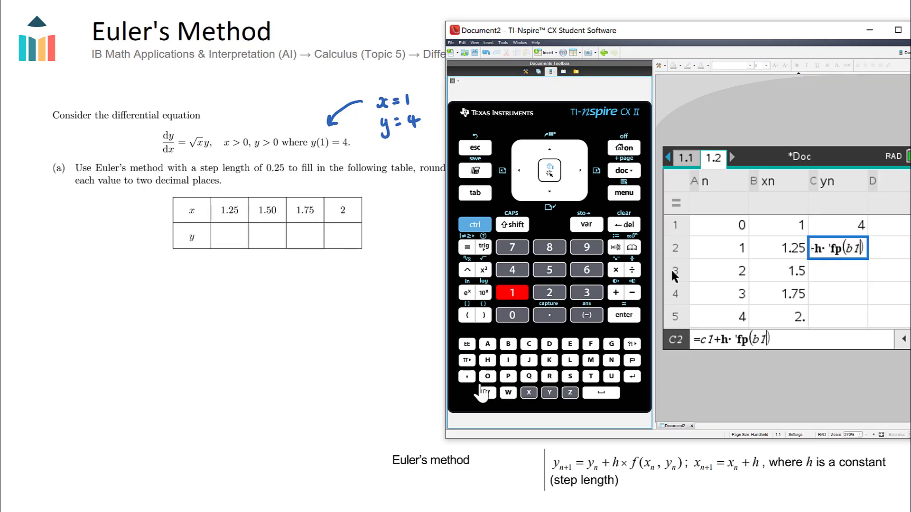
click(467, 377)
click(529, 345)
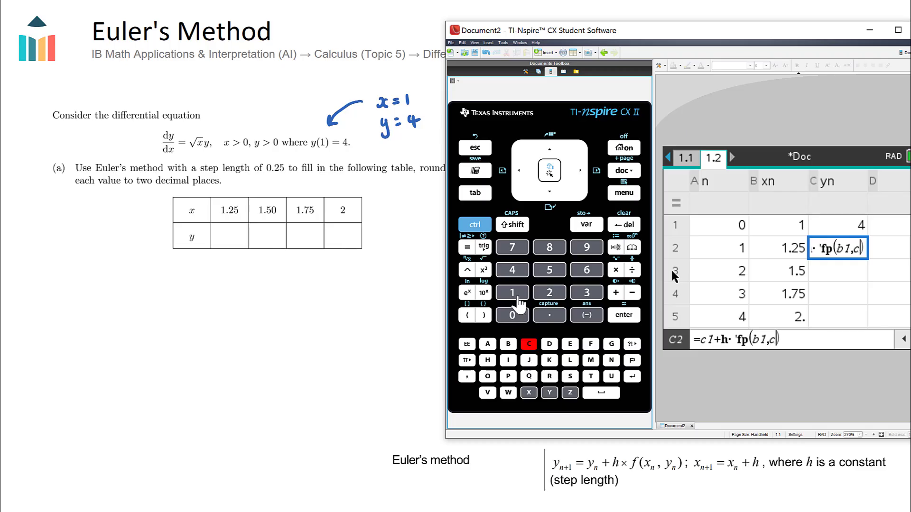
click(512, 293)
click(622, 324)
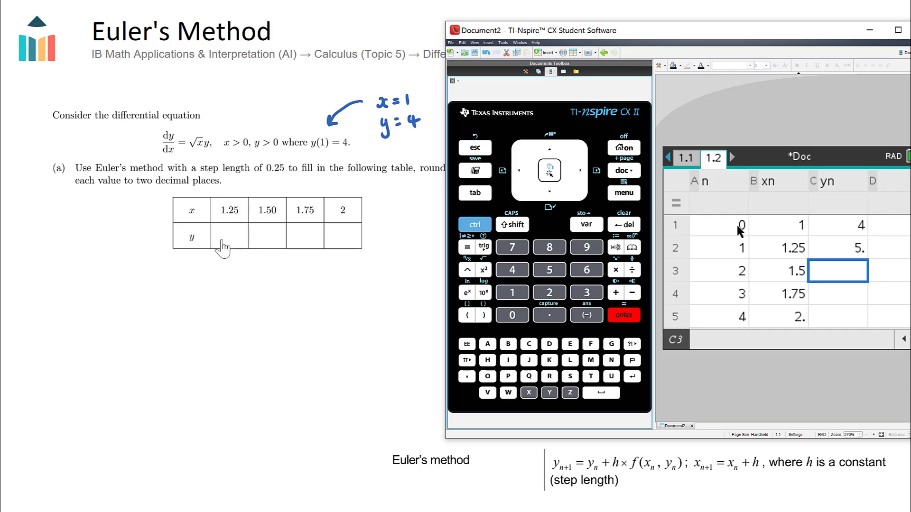
Step: Shift the TI-Nspire window left to reveal the mark scheme and select cell C2
drag(686, 35, 261, 30)
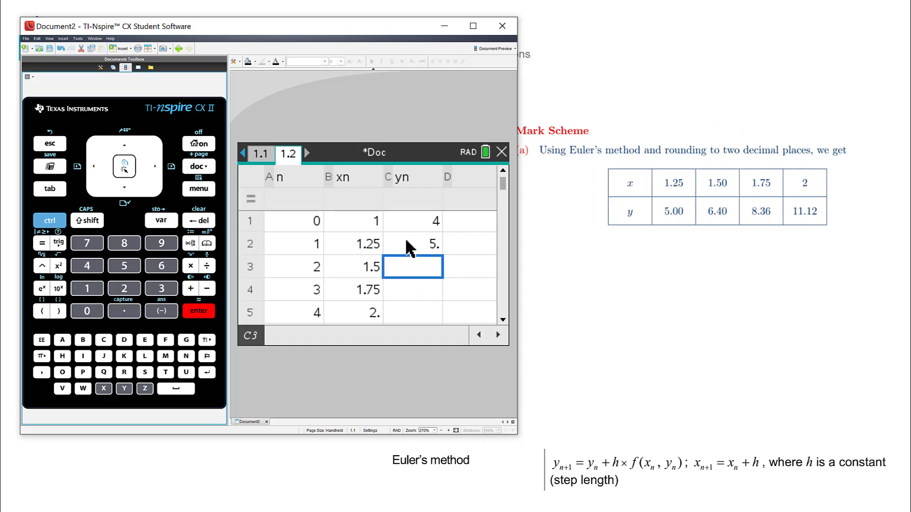
key(Up)
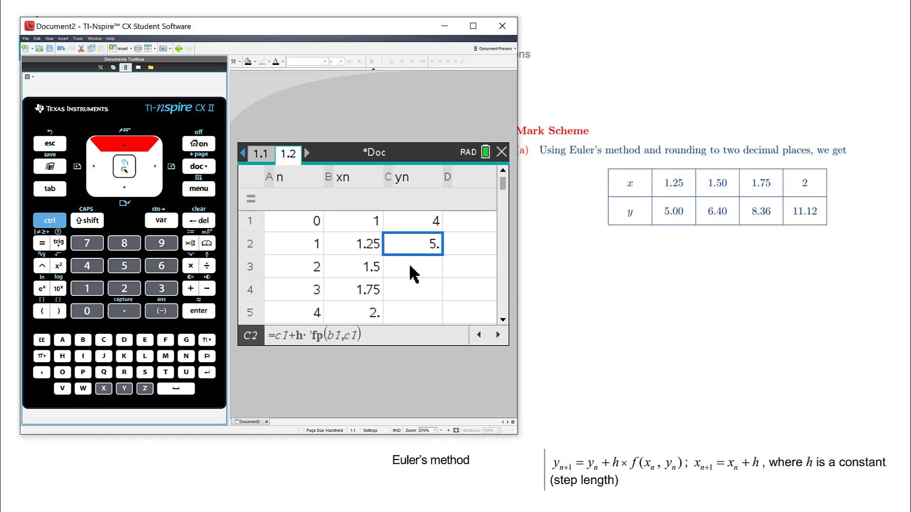
click(414, 316)
click(420, 245)
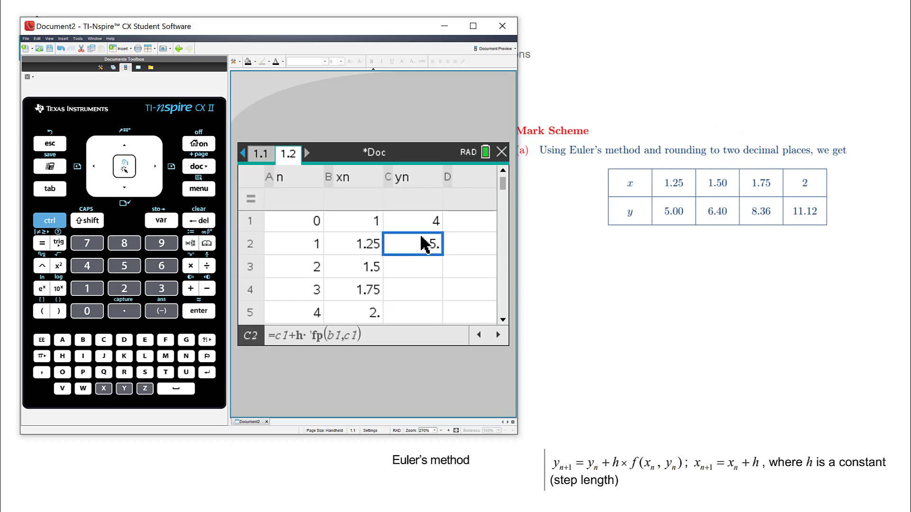
Step: Fill C2's formula down to C5 (6.39754, 8.35638, 11.12) and minimize the window
click(196, 190)
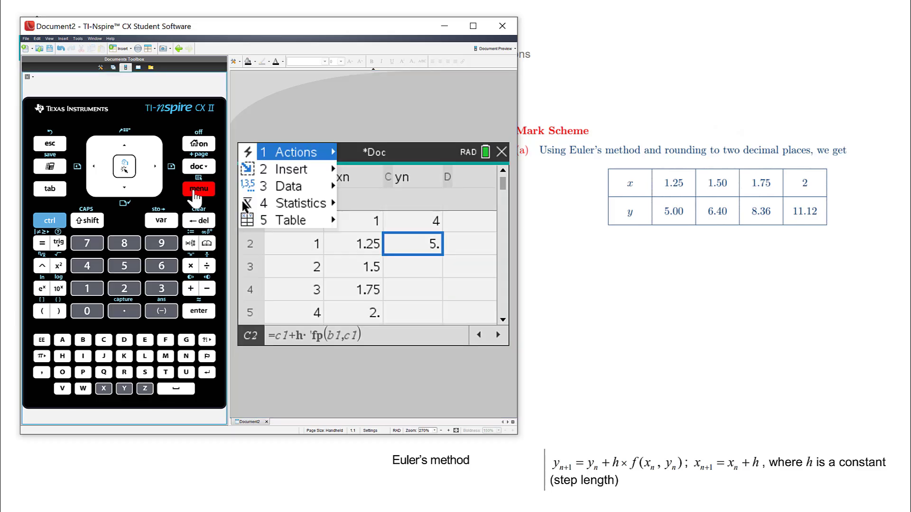
click(290, 190)
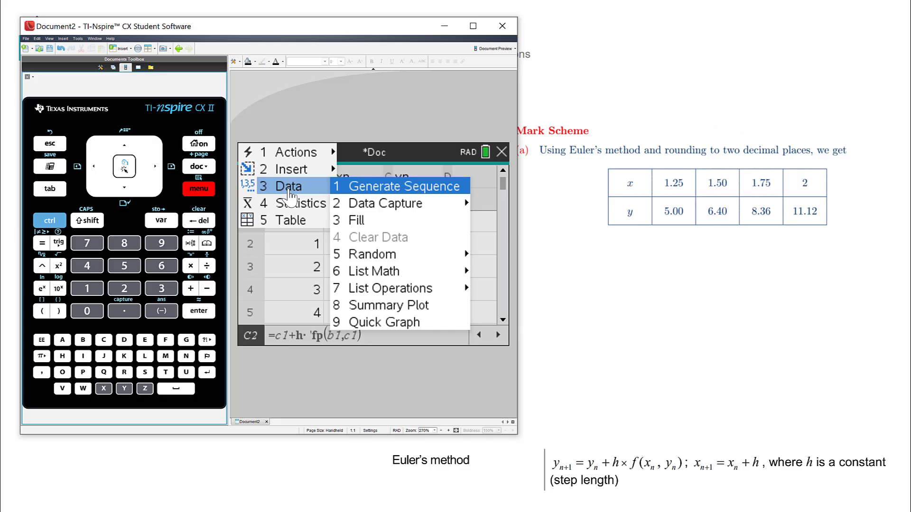
click(373, 223)
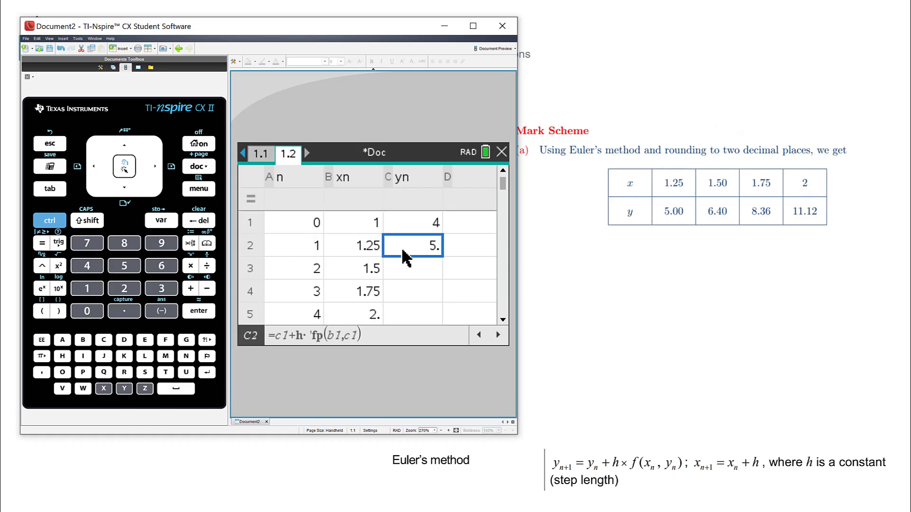
click(126, 192)
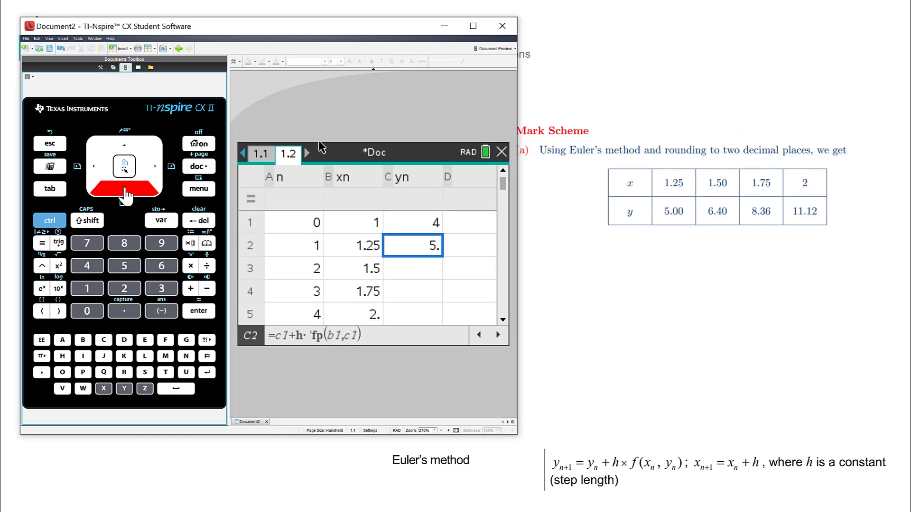
click(126, 192)
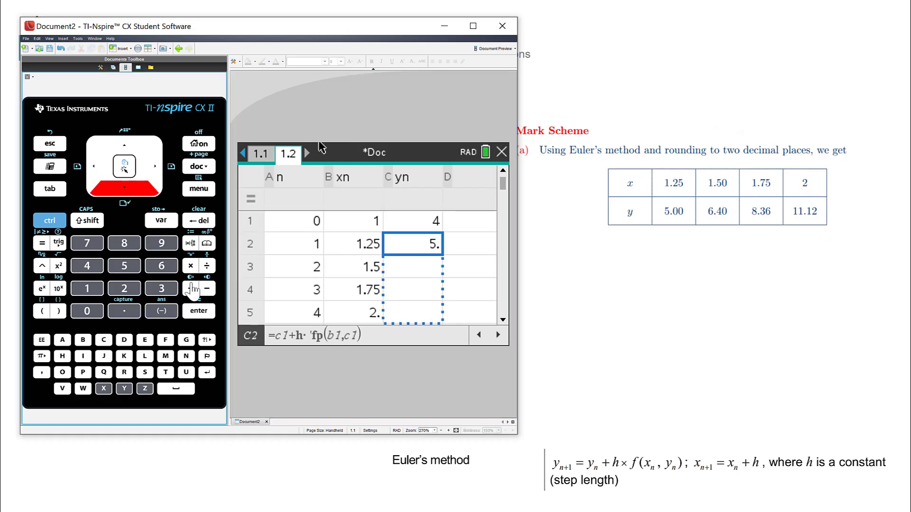
click(200, 314)
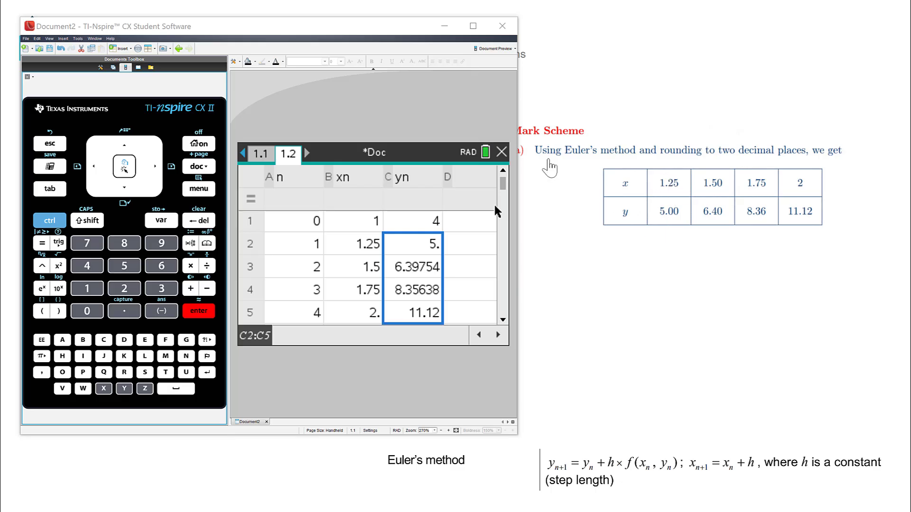
click(445, 27)
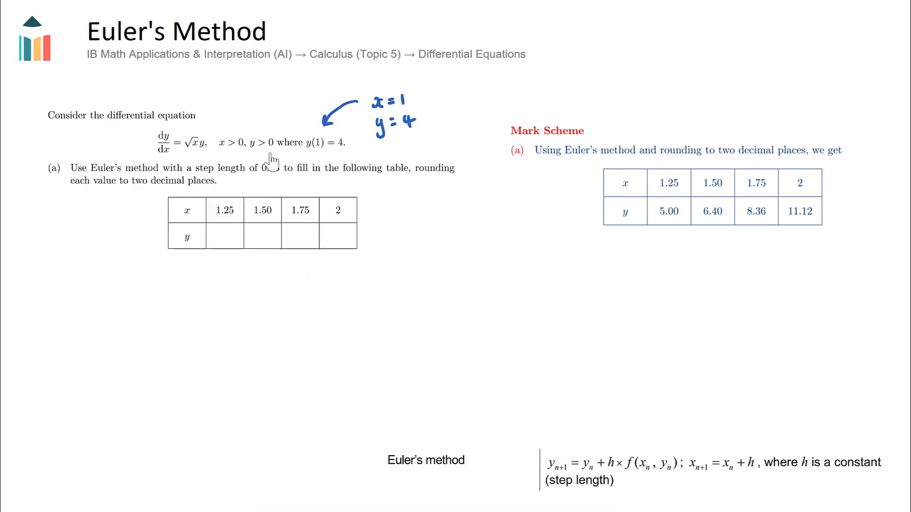